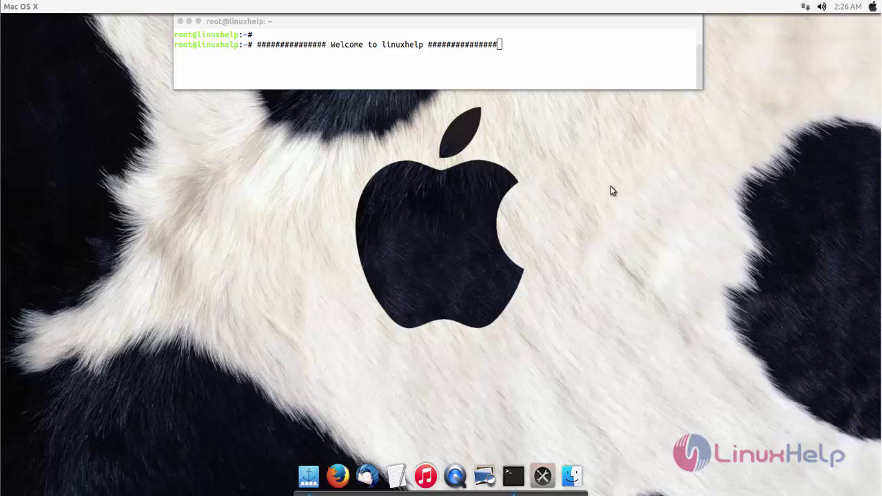
# Step: View the System Settings details showing Ubuntu 15.10 64-bit, then close the window
pyautogui.click(874, 7)
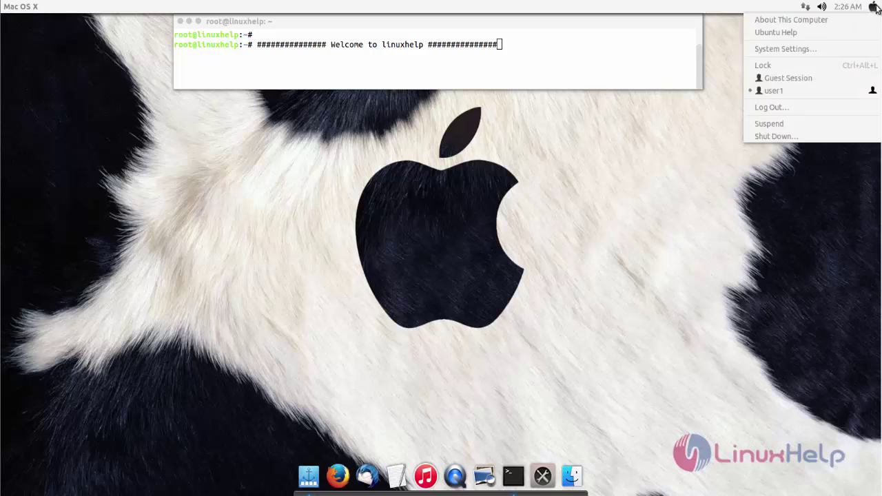
pyautogui.click(822, 49)
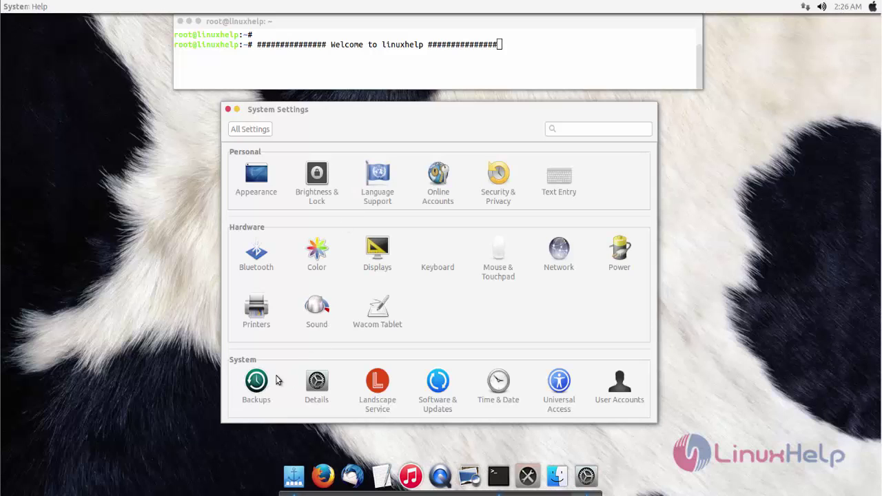
pyautogui.click(312, 388)
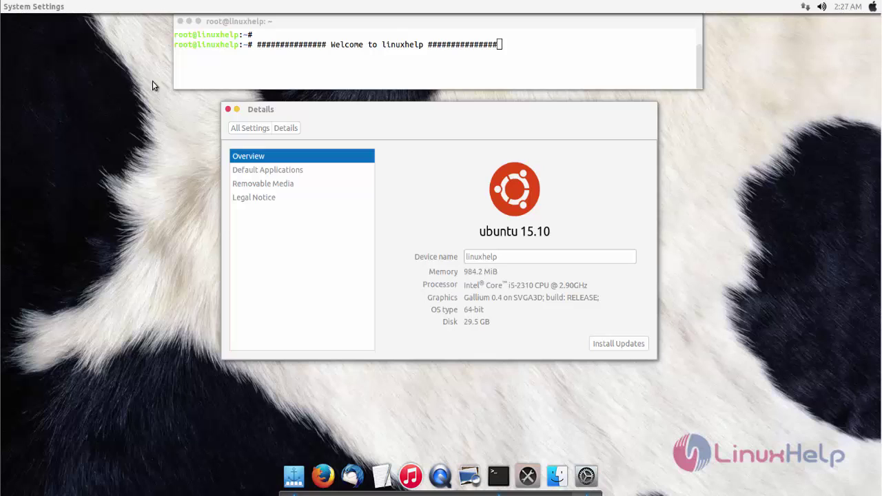
pyautogui.click(228, 109)
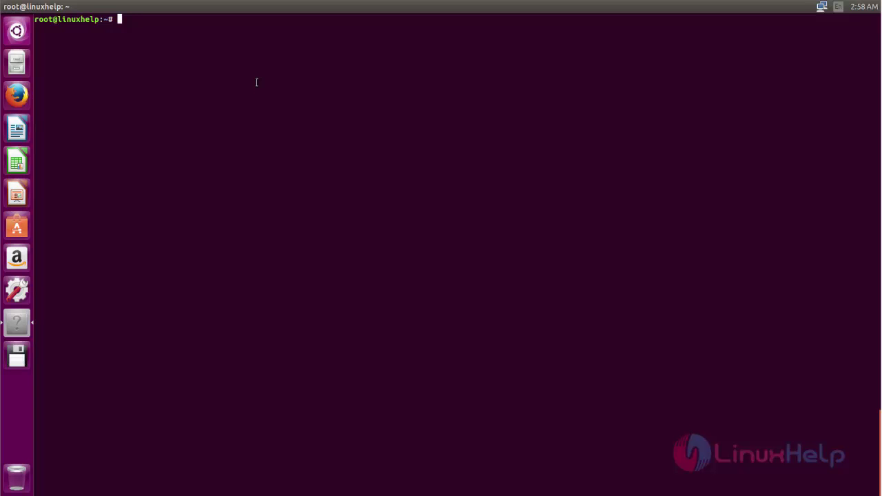
# Step: Add the ppa:noobslab/themes repository and run apt-get update
pyautogui.write('add-apt-repository ppa:noobslab/themes')
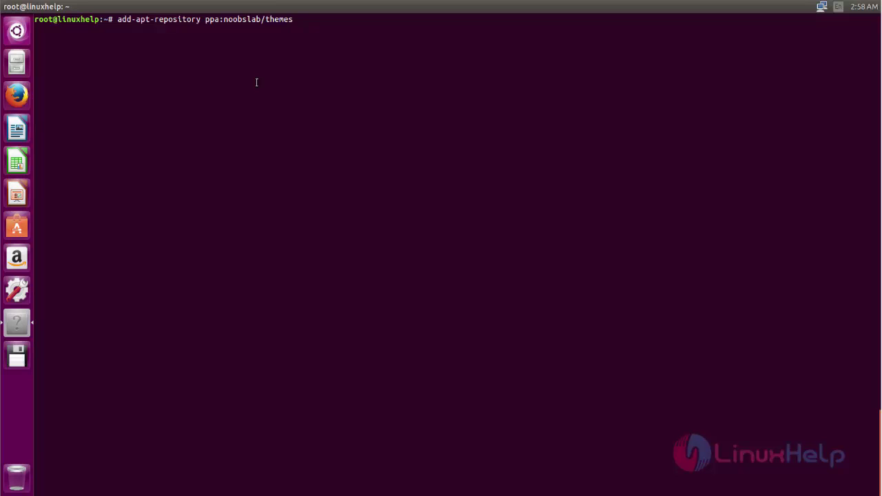
pyautogui.press('Return')
pyautogui.press('Return')
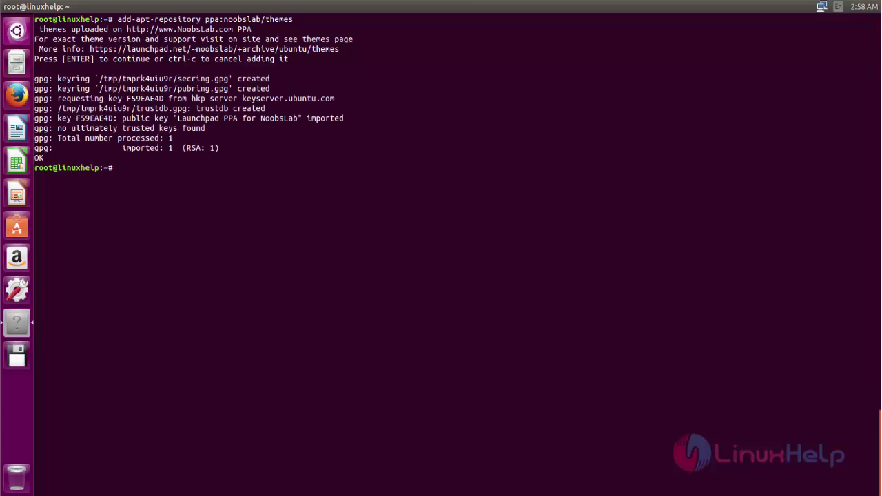
pyautogui.write('apt-get update')
pyautogui.press('Return')
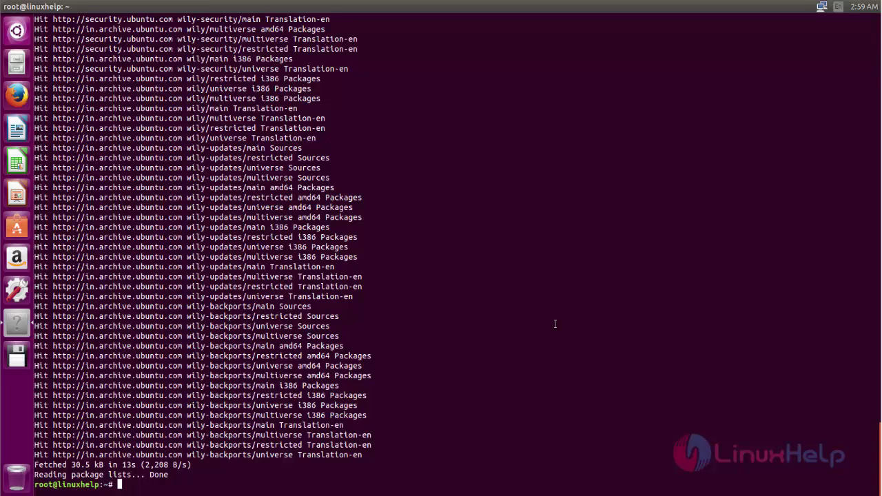
# Step: Install macbuntu-icons-v6, then macbuntu-ithemes-v6, confirming the extra packages with y
pyautogui.write('apt-get install macbuntu-icons-v6')
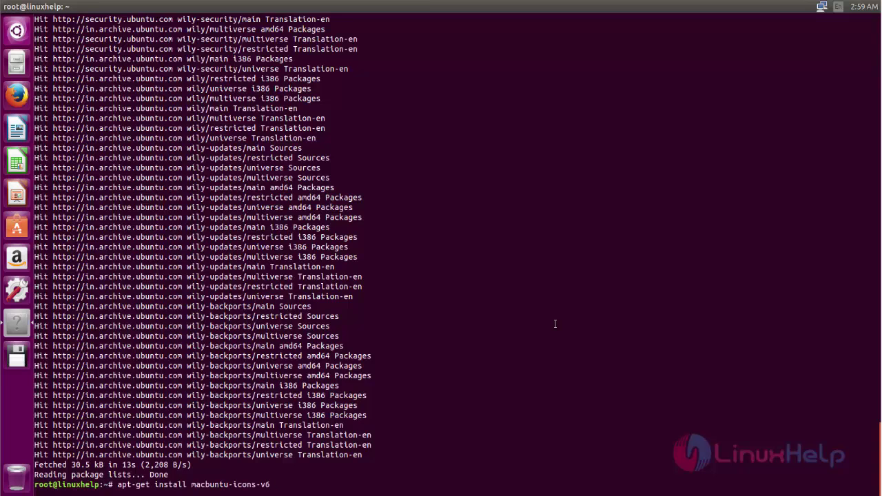
pyautogui.press('Return')
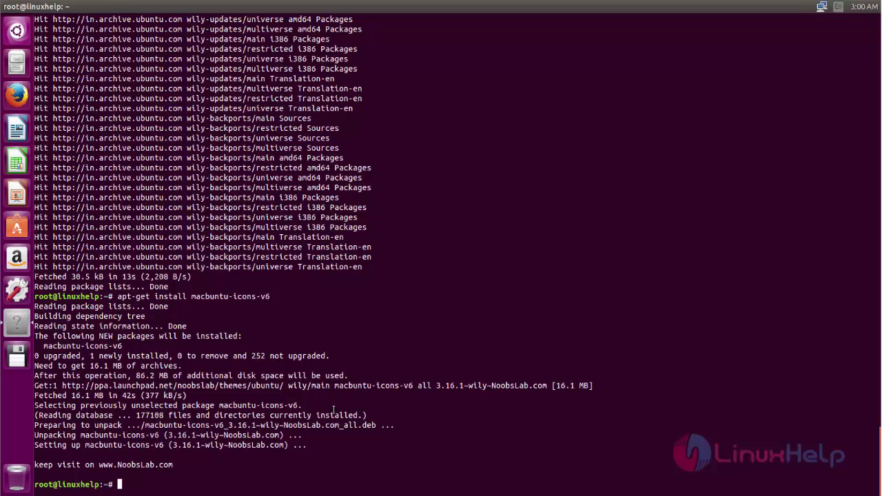
pyautogui.press('Up')
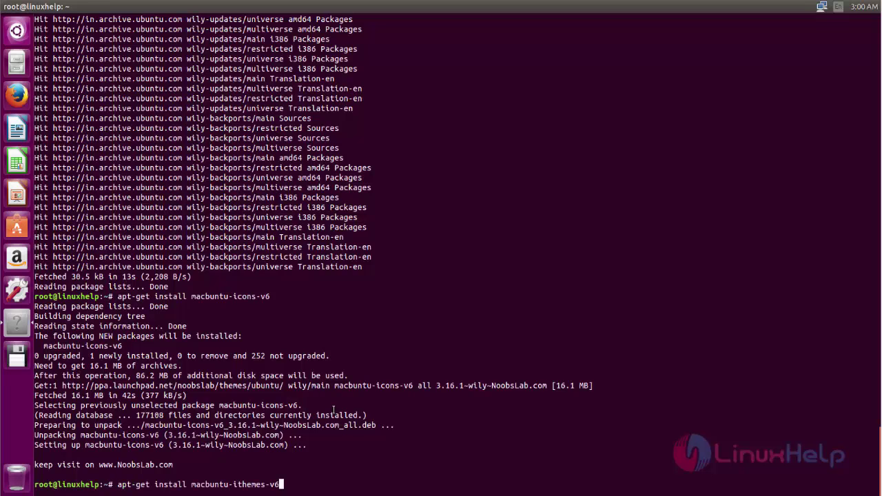
pyautogui.press('Return')
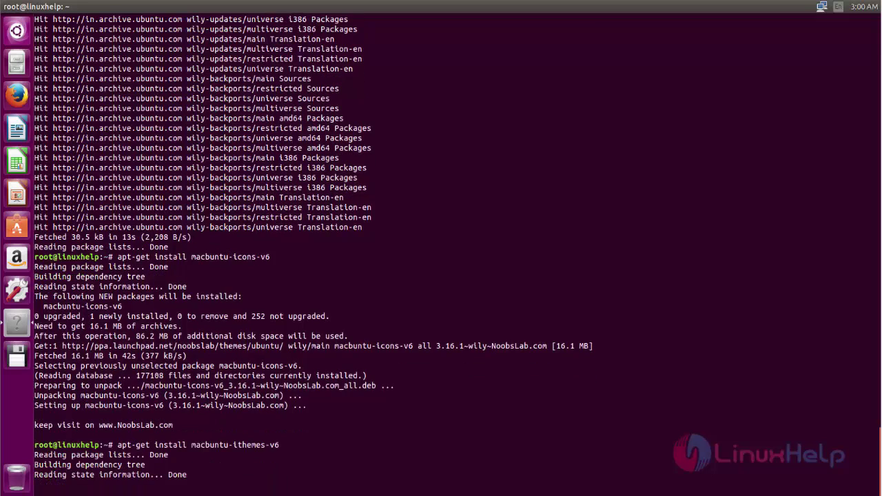
pyautogui.write('y')
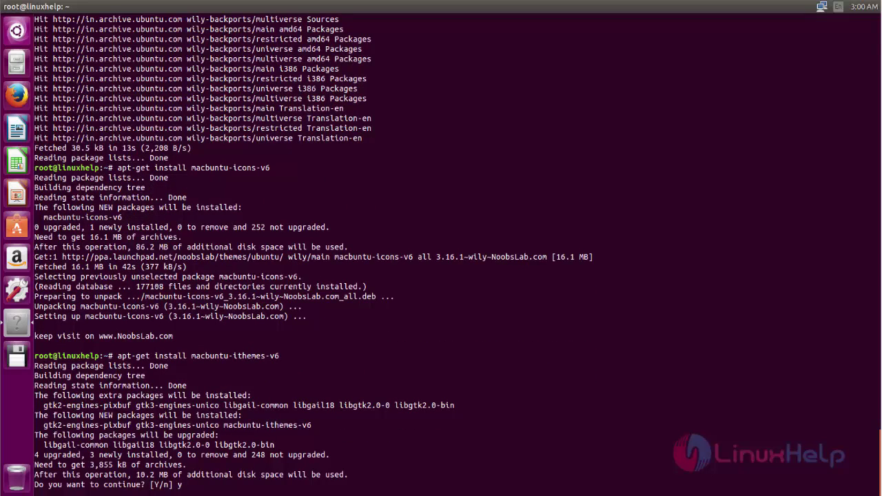
pyautogui.press('Return')
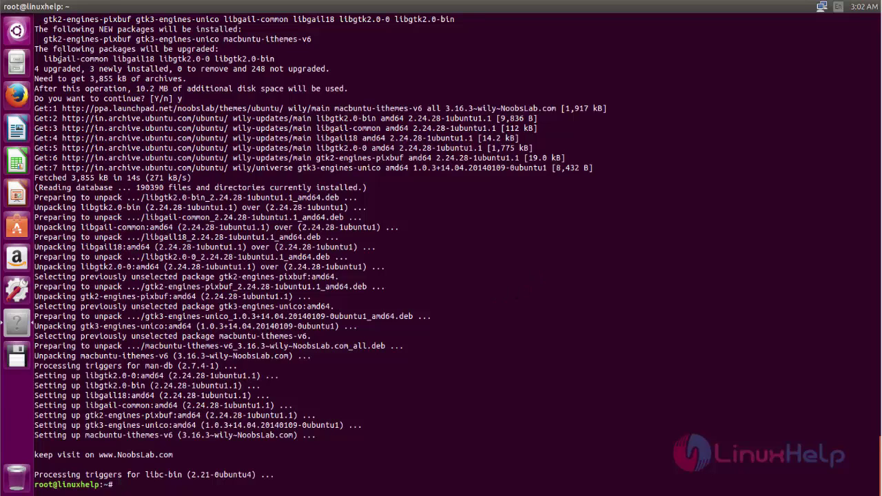
# Step: Launch Unity Tweak Tool by searching 'uni' in the Dash
pyautogui.click(17, 31)
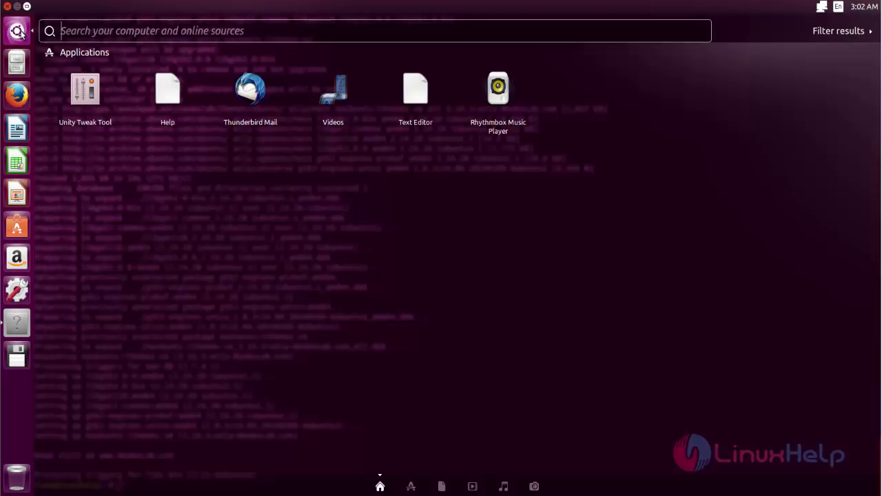
pyautogui.write('uni')
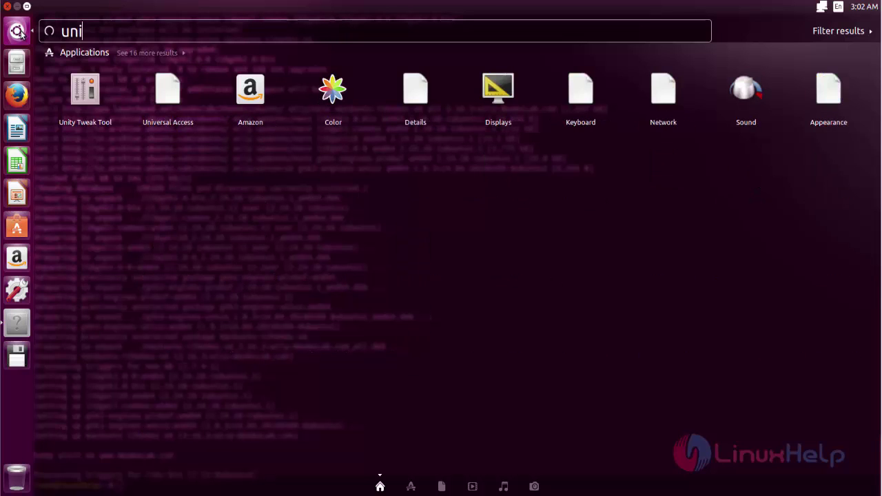
pyautogui.click(102, 93)
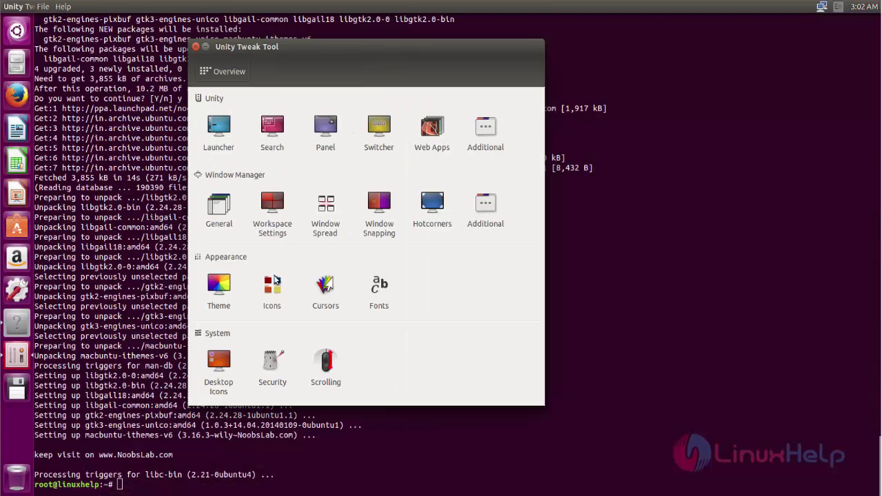
# Step: Apply the Macbuntu-gtk-for-cinnamon-el-pacitan theme and Macbuntu-os icons, then close the tool
pyautogui.click(219, 289)
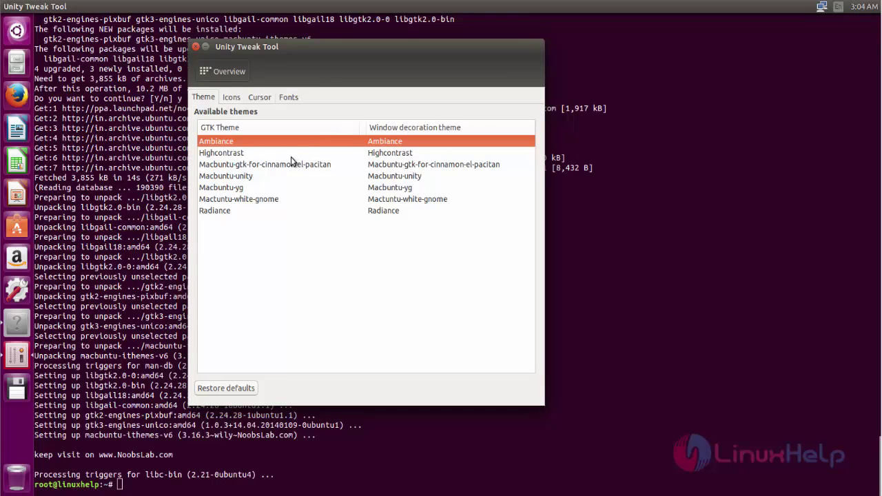
pyautogui.click(272, 166)
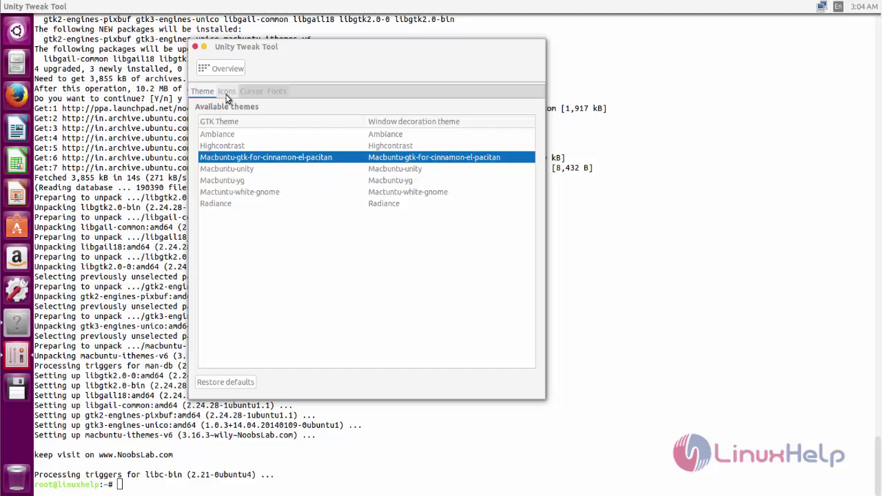
pyautogui.click(226, 94)
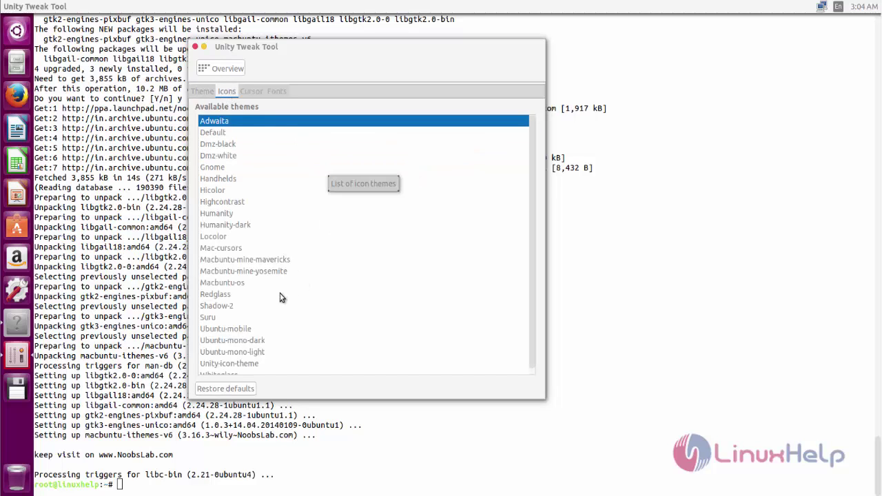
pyautogui.click(227, 285)
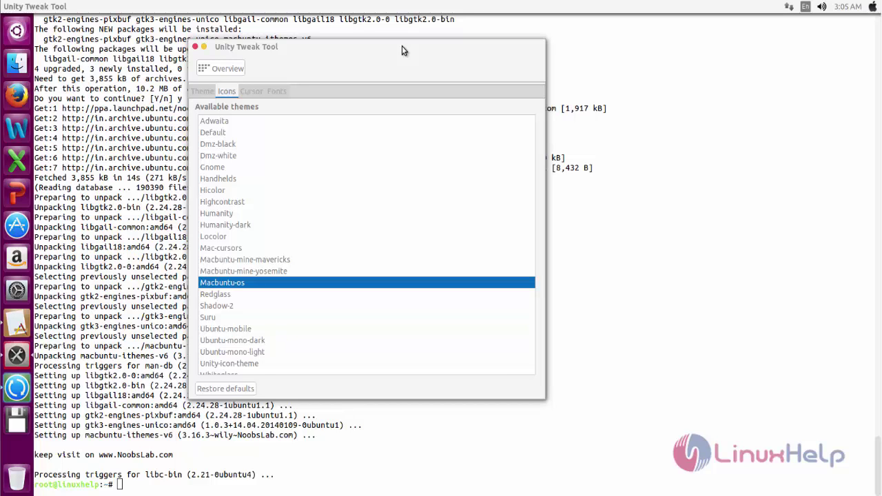
pyautogui.click(196, 52)
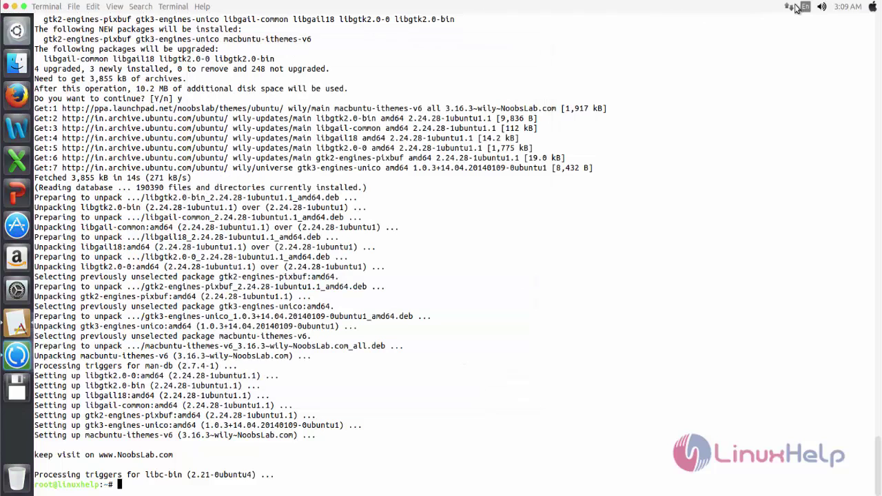
# Step: Run apt-get install plank and confirm with y
pyautogui.click(873, 7)
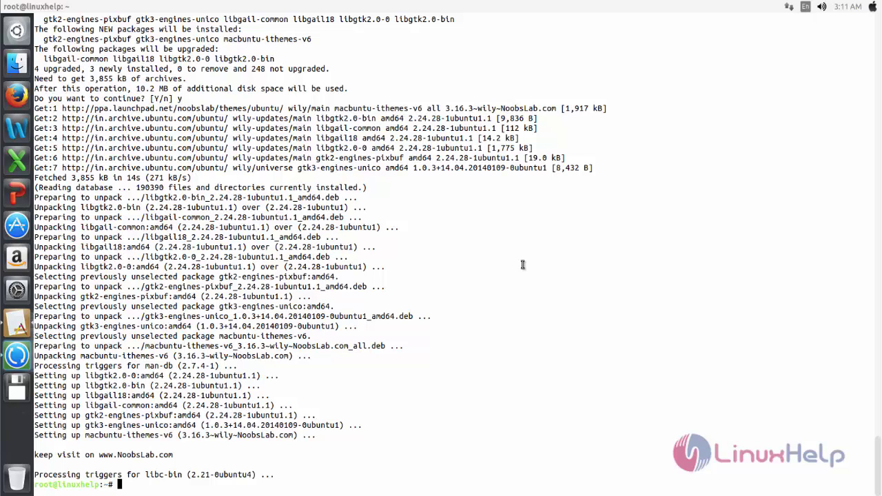
pyautogui.write('apt-get install plank')
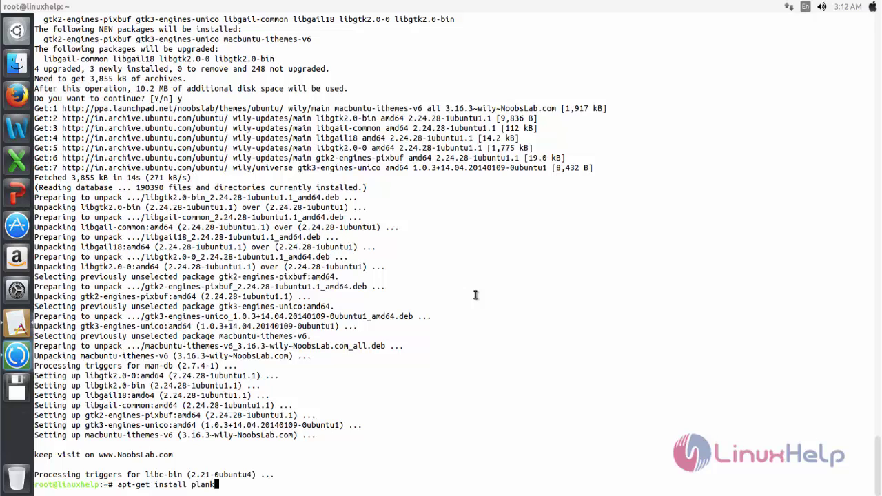
pyautogui.press('Return')
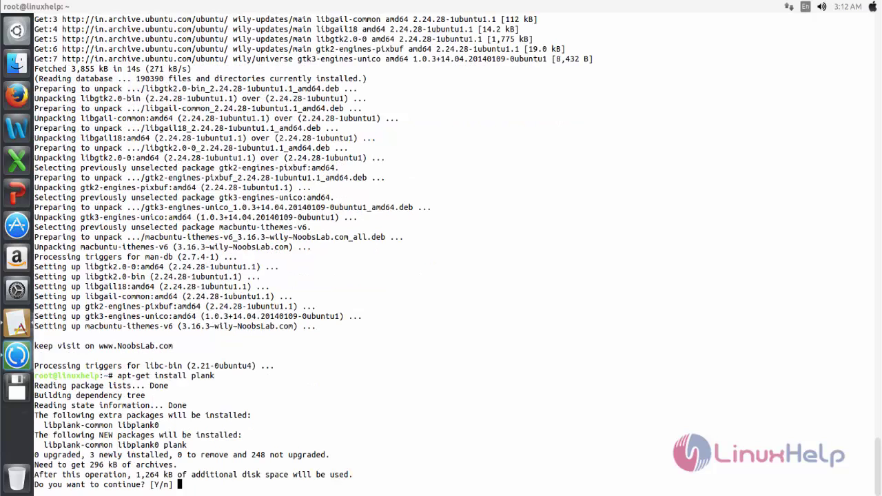
pyautogui.write('y')
pyautogui.press('Return')
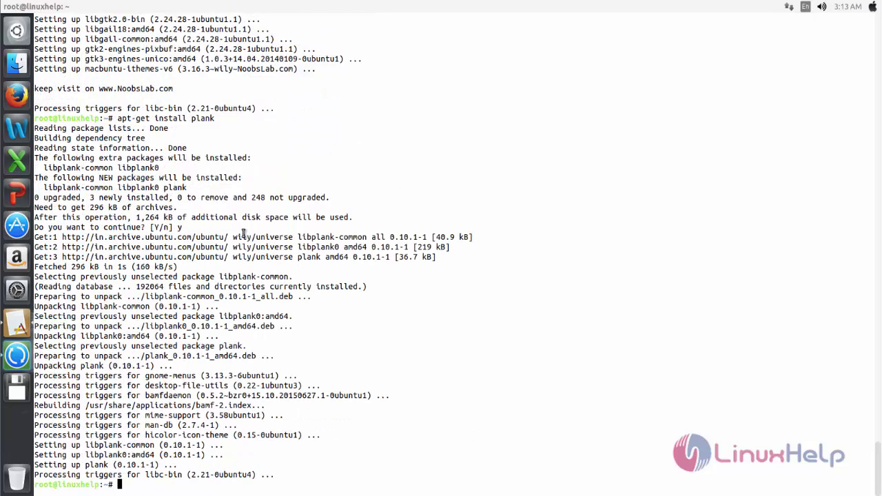
# Step: Launch Plank by searching 'plan' in the Dash
pyautogui.click(20, 42)
pyautogui.write('uni')
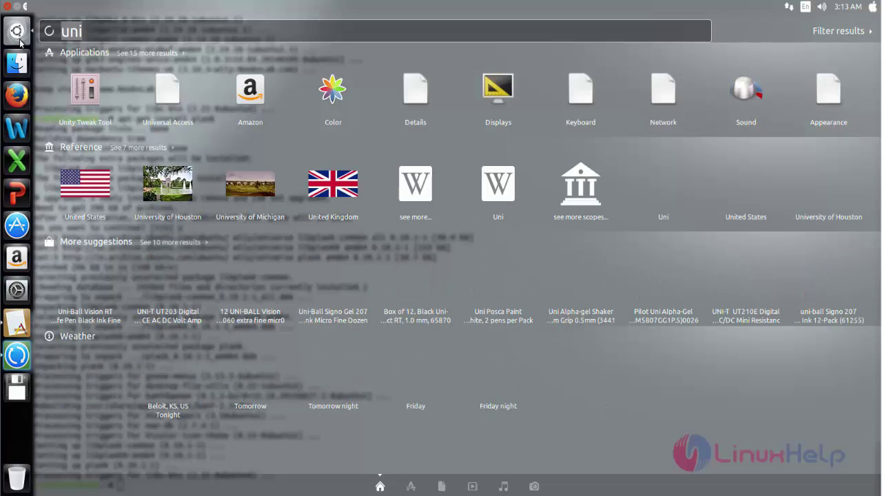
pyautogui.press('BackSpace')
pyautogui.press('BackSpace')
pyautogui.press('BackSpace')
pyautogui.write('plan')
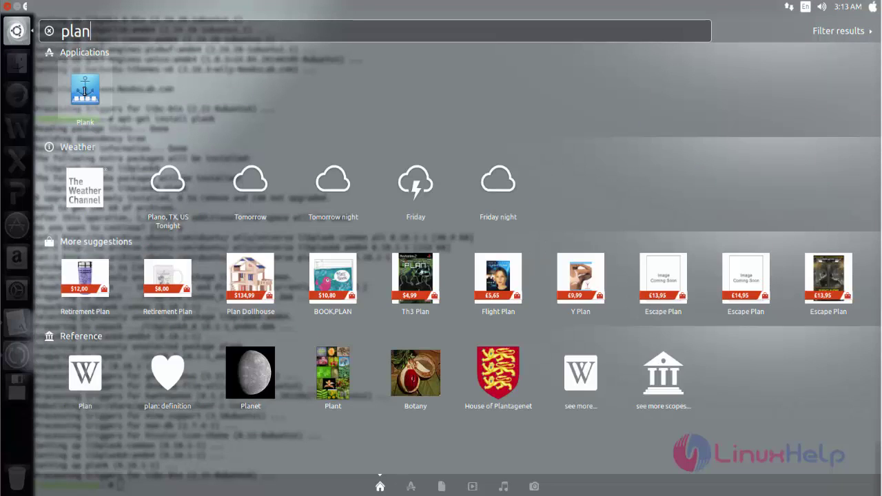
pyautogui.click(84, 94)
# Step: Review the Plank dock preferences, keeping the Default theme, and close them
pyautogui.click(21, 7)
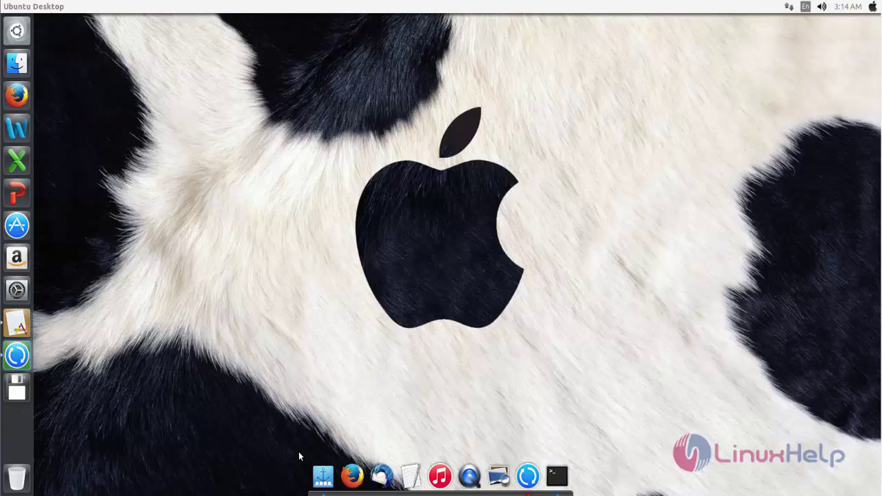
pyautogui.click(324, 477)
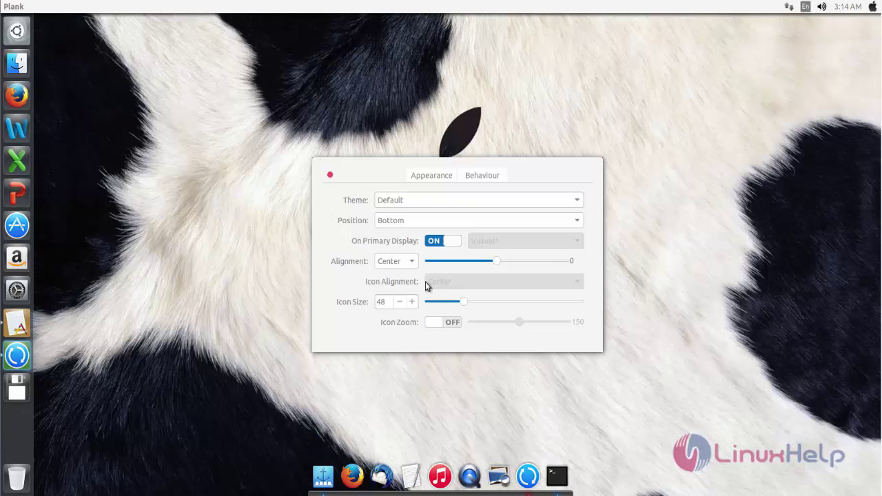
pyautogui.click(440, 199)
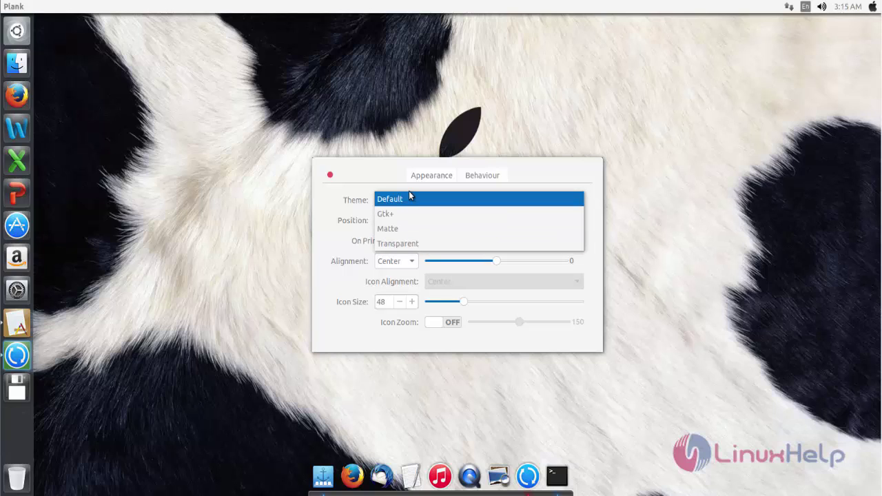
pyautogui.click(332, 177)
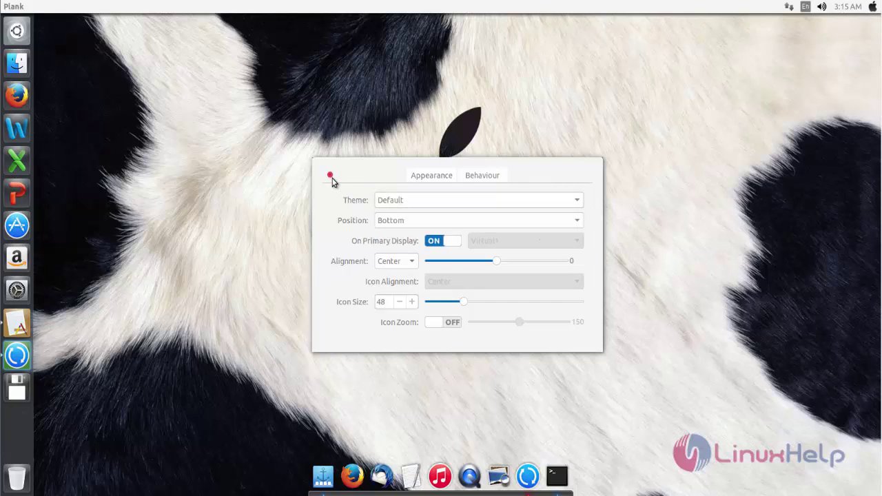
pyautogui.click(329, 176)
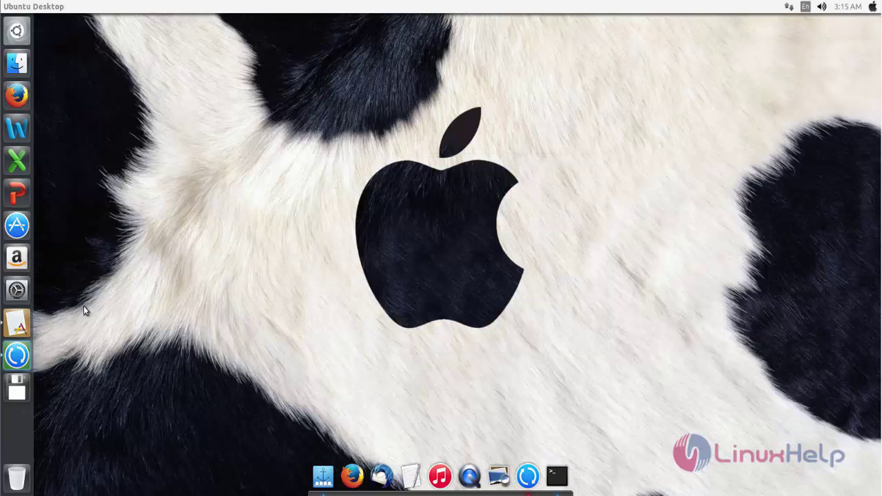
# Step: Re-add ppa:noobslab/themes, run apt-get update and install macbuntu-plank-theme-v6
pyautogui.click(28, 324)
pyautogui.write('add-apt-repository ppa:noobslab/themes')
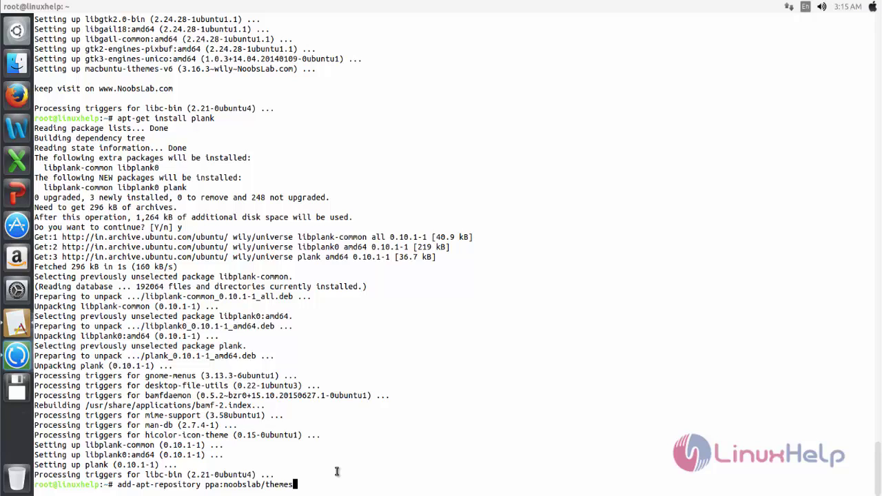
pyautogui.press('Return')
pyautogui.press('Return')
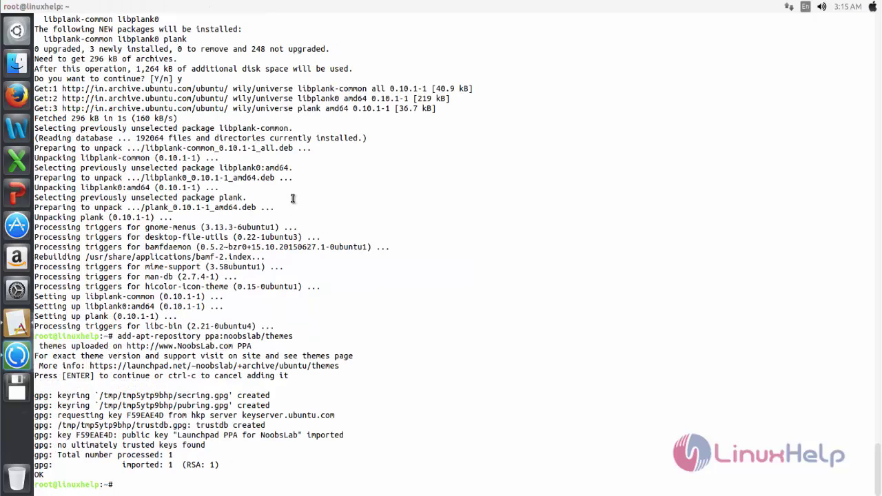
pyautogui.write('apt-get update')
pyautogui.press('Return')
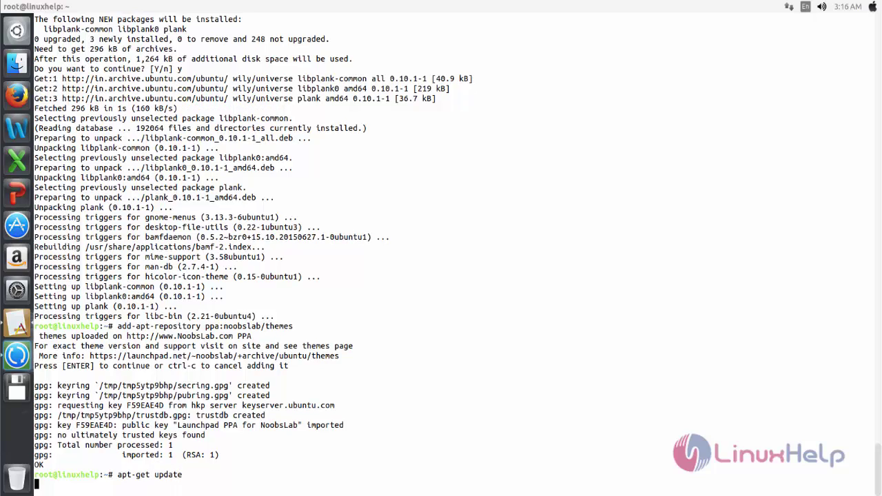
pyautogui.write('apt-get install macbuntu-plank-theme-v6')
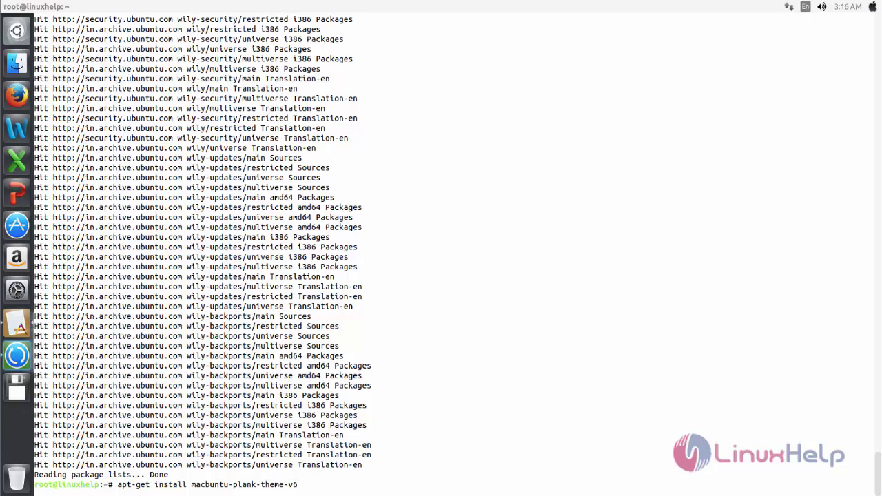
pyautogui.press('Return')
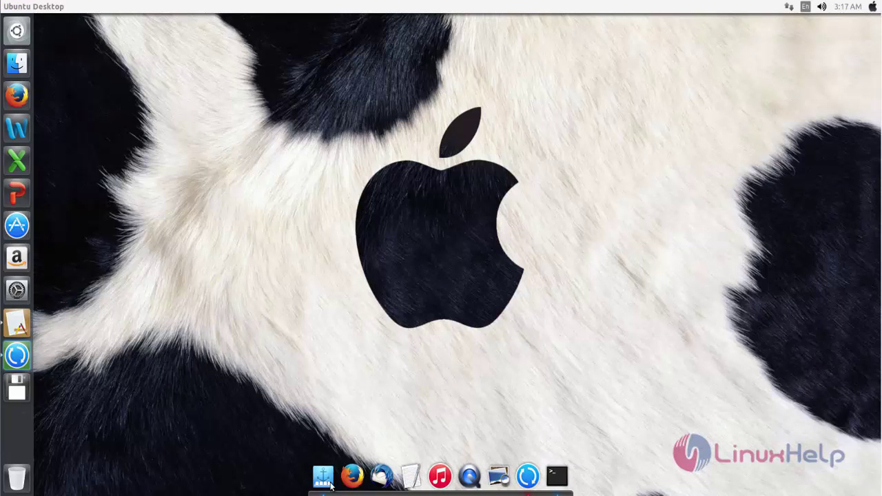
# Step: Try the MB-X-Yosemite-Dark-v2, MB-X-Yosemite-Dark and MB-OSXLion dock themes, then revert to Default
pyautogui.click(329, 485)
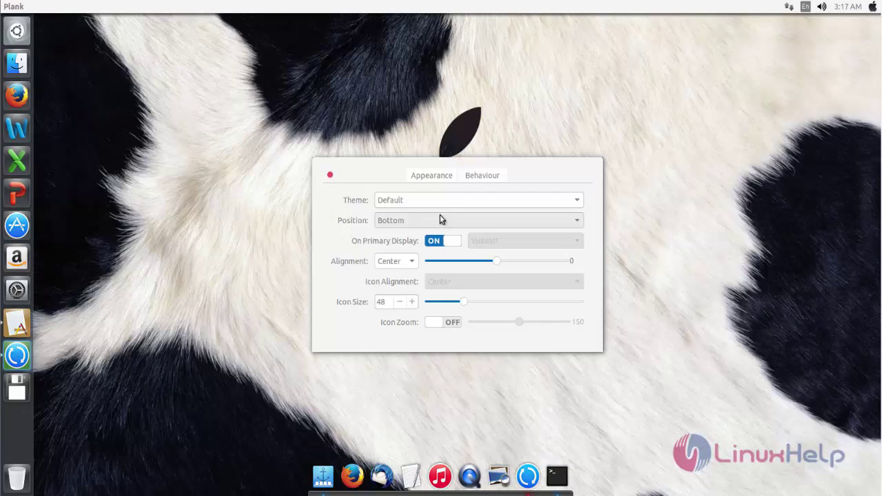
pyautogui.click(456, 203)
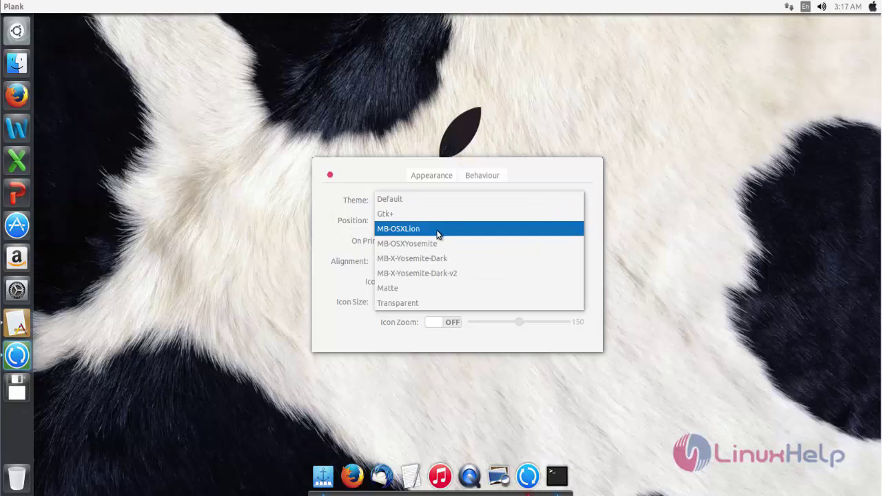
pyautogui.click(408, 278)
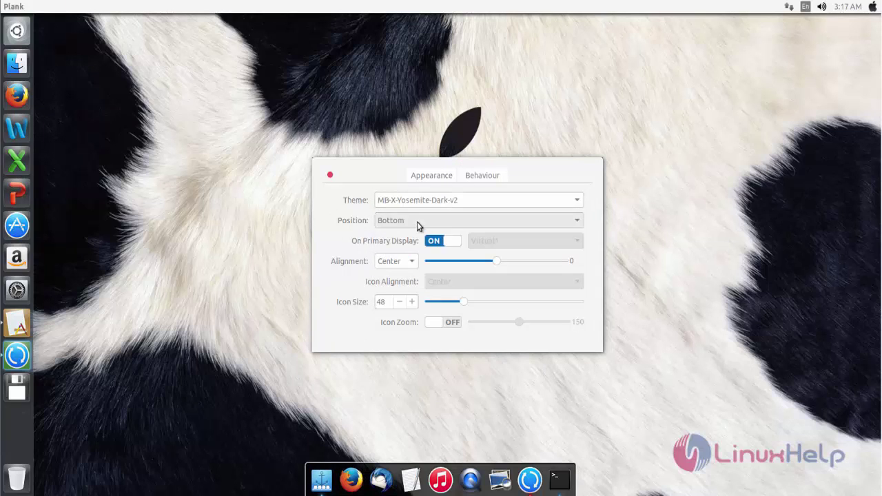
pyautogui.click(424, 204)
pyautogui.click(420, 182)
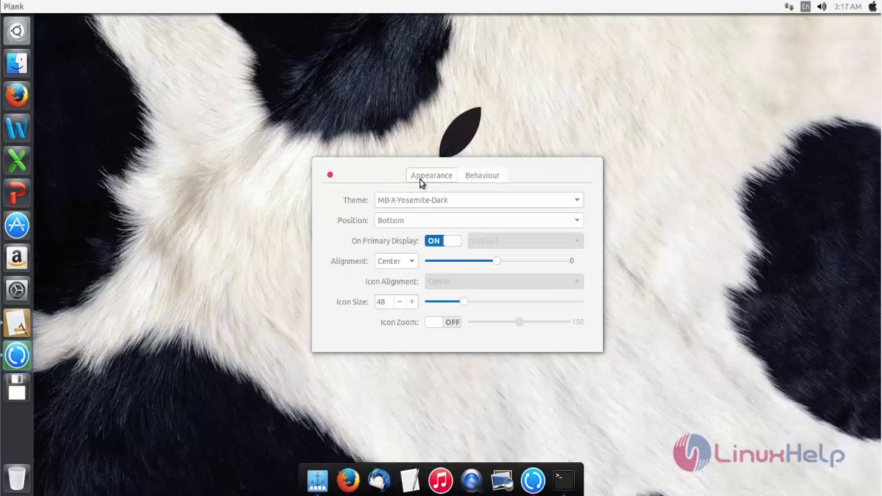
pyautogui.click(426, 204)
pyautogui.click(420, 169)
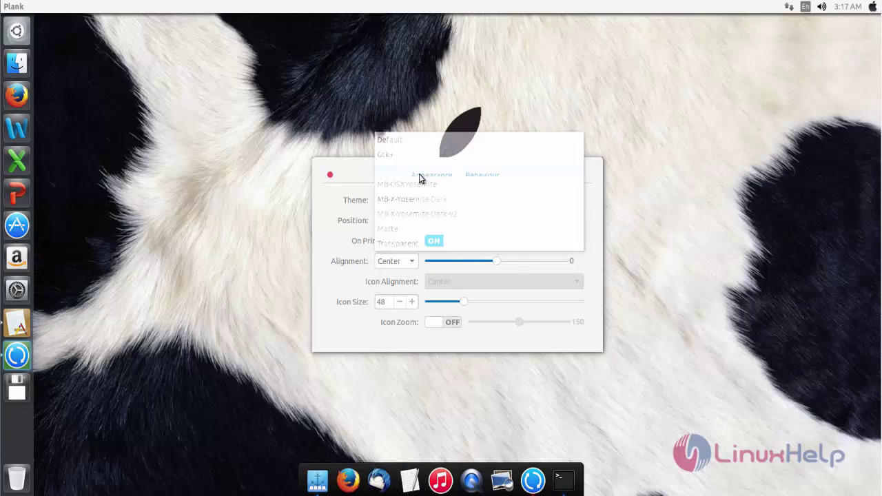
pyautogui.click(428, 202)
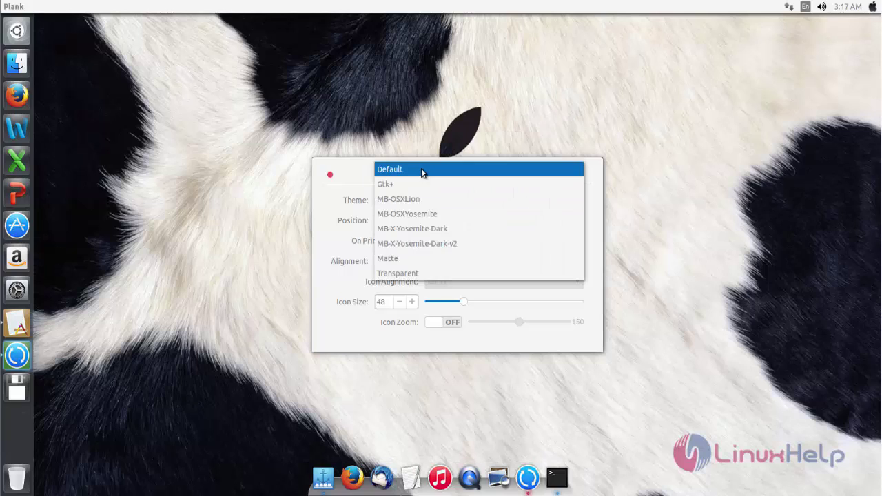
pyautogui.click(421, 169)
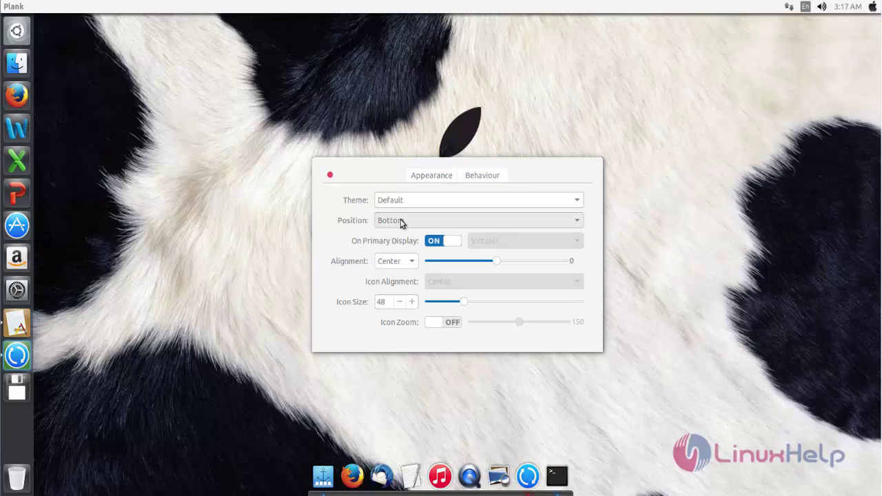
# Step: Move the dock to Left, Right and Top, settle it at Bottom, and close preferences
pyautogui.click(408, 219)
pyautogui.click(416, 184)
pyautogui.click(416, 218)
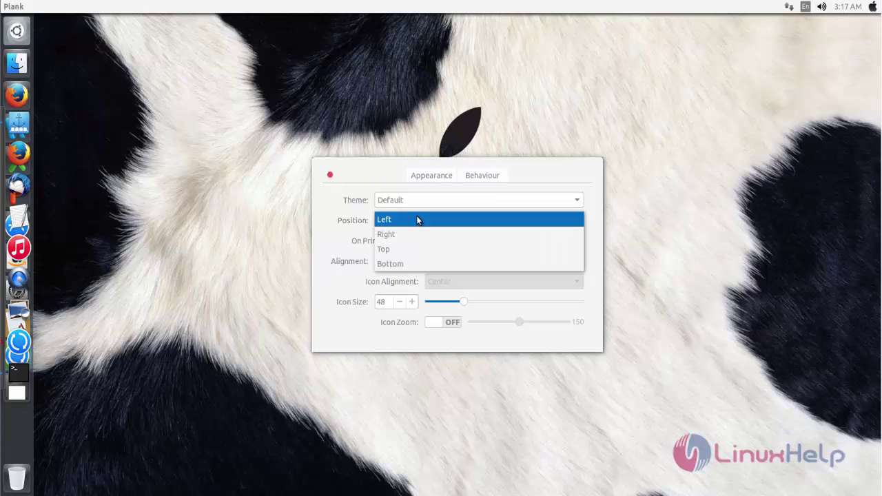
pyautogui.click(416, 234)
pyautogui.click(418, 222)
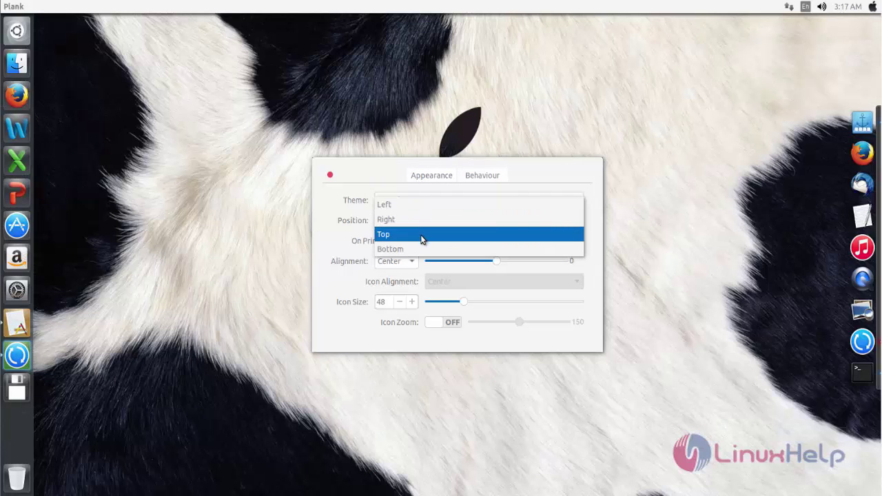
pyautogui.click(421, 234)
pyautogui.click(419, 221)
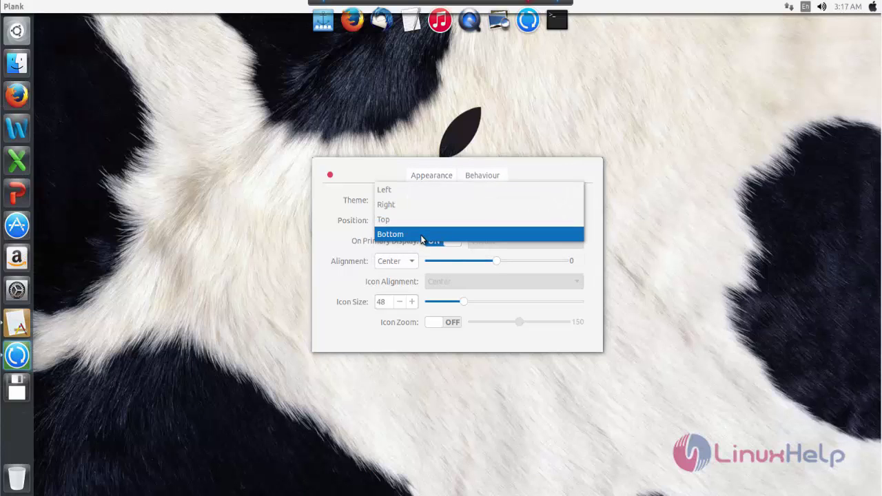
pyautogui.click(421, 234)
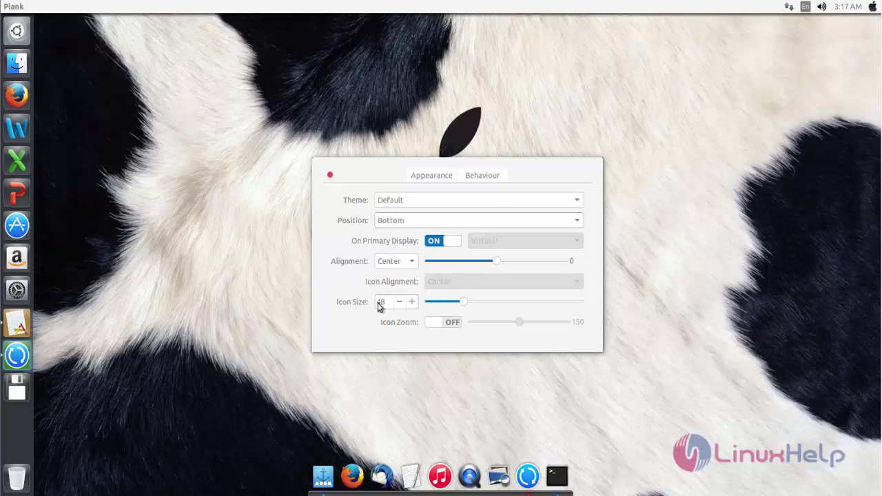
pyautogui.click(330, 175)
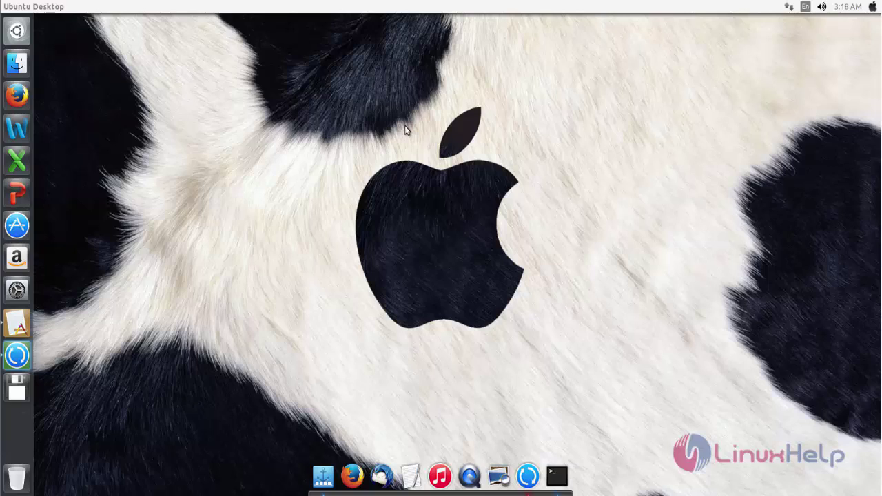
# Step: Re-add the ppa:noobslab/themes repository and run apt-get update
pyautogui.click(22, 325)
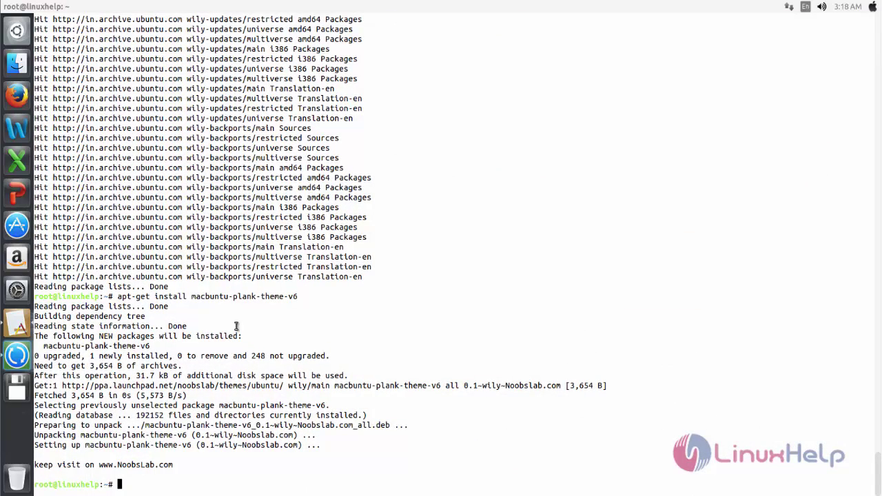
pyautogui.write('add-apt-repository ppa:noobslab/themes')
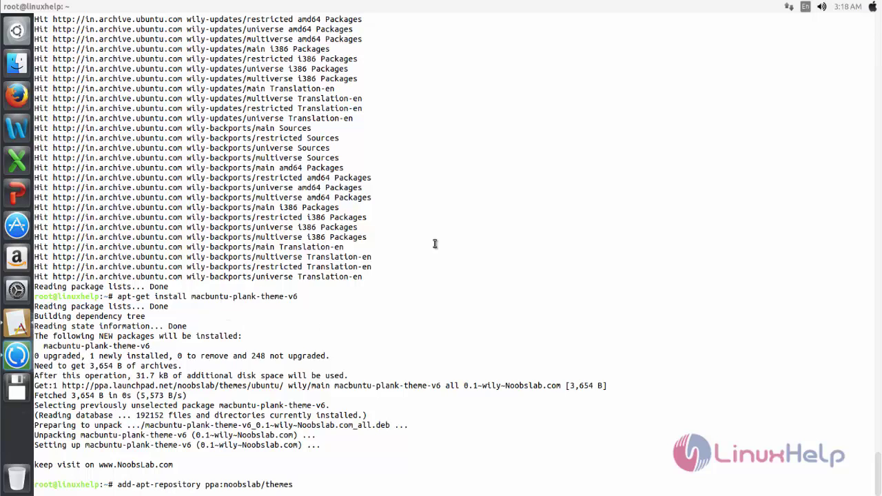
pyautogui.press('Return')
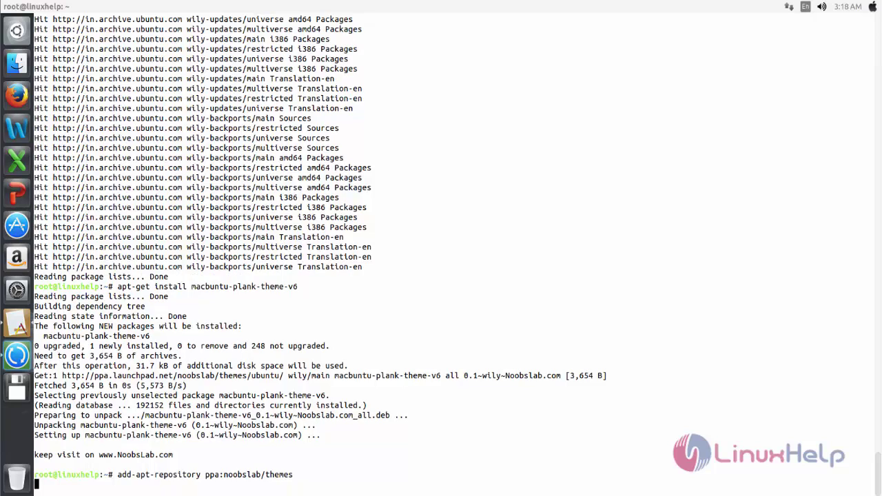
pyautogui.press('Return')
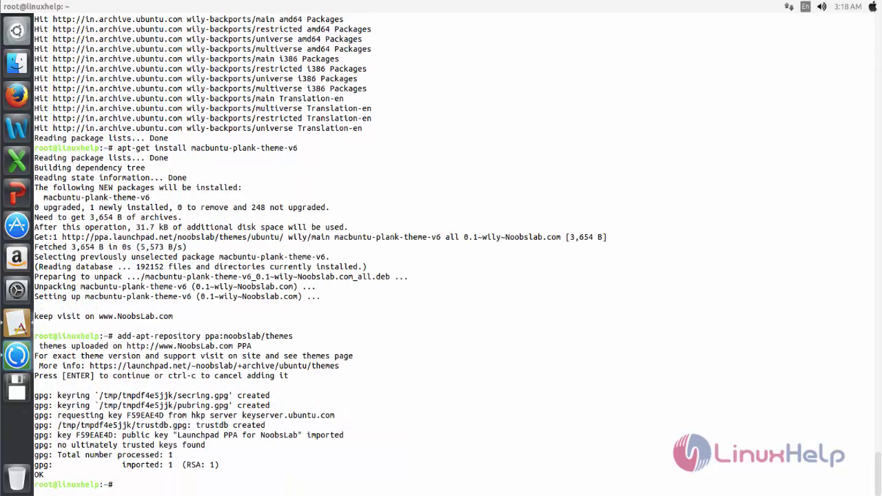
pyautogui.write('apt-get update')
pyautogui.press('Return')
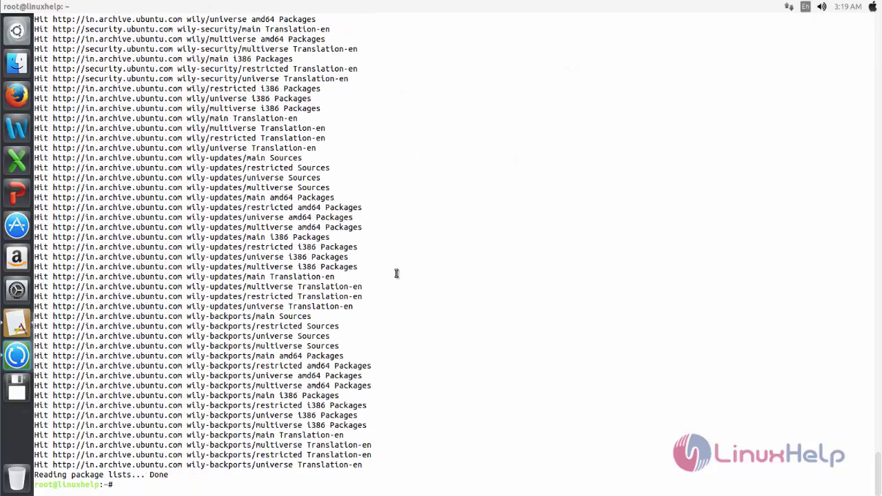
# Step: Install macbuntu-bscreen-v6, keeping the Macbuntu plymouth boot splash as default
pyautogui.write('apt-get install macbuntu-bscreen-v6')
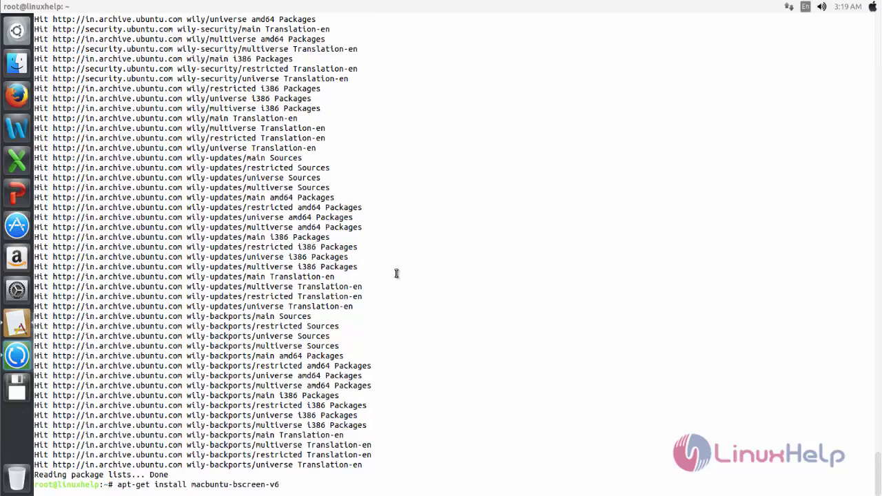
pyautogui.press('Return')
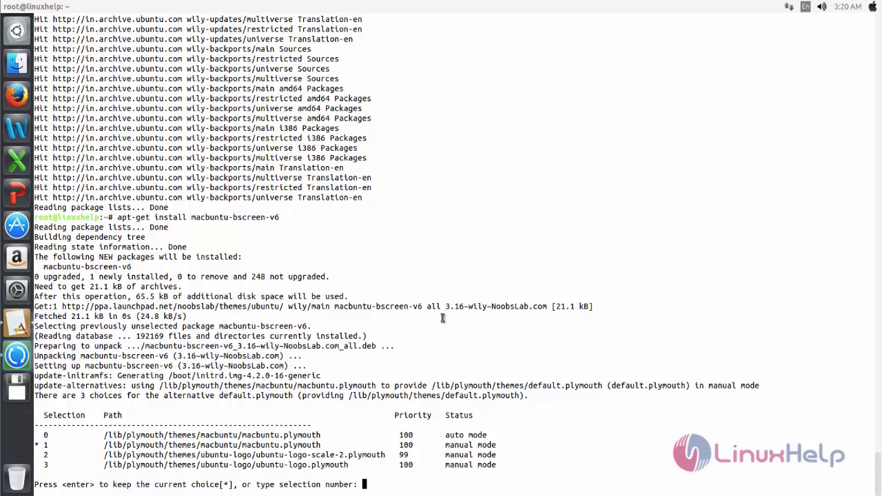
pyautogui.press('Return')
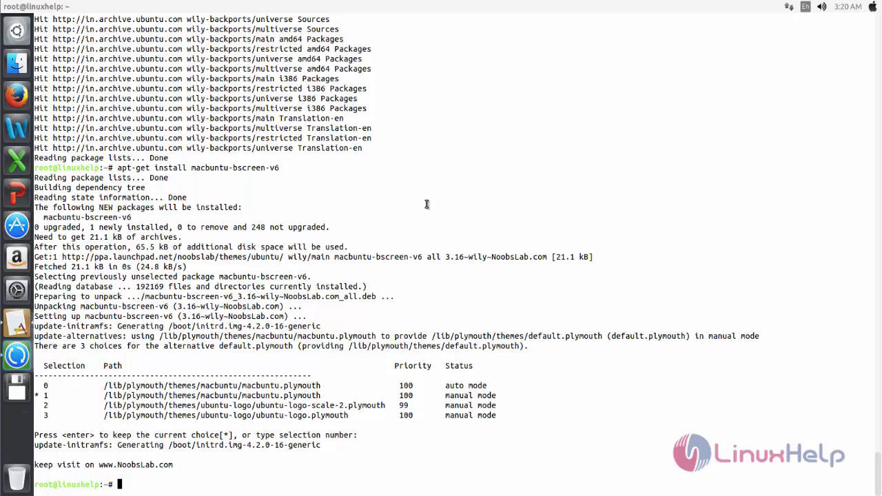
# Step: Download the Mac.po file with wget
pyautogui.click(8, 6)
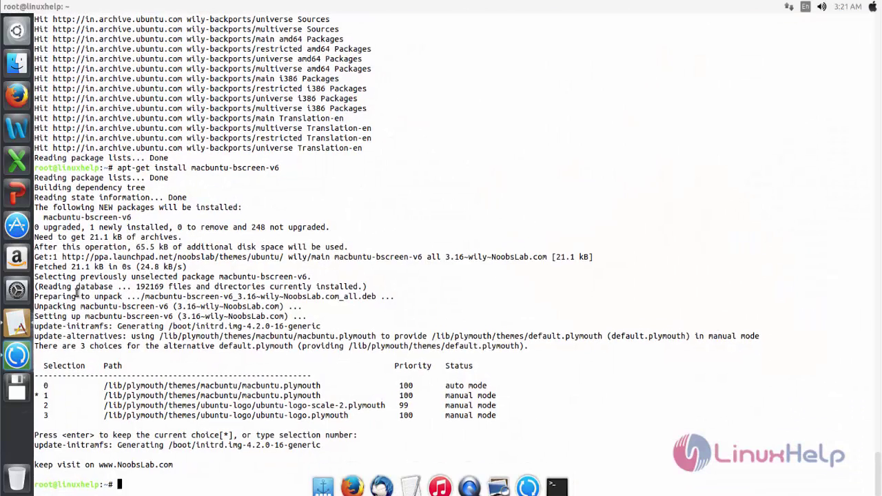
pyautogui.write('cd && wget -O Mac.po http://drive.noobslab.com/data/Mac-15.10/change-name-on-panel/mac.po')
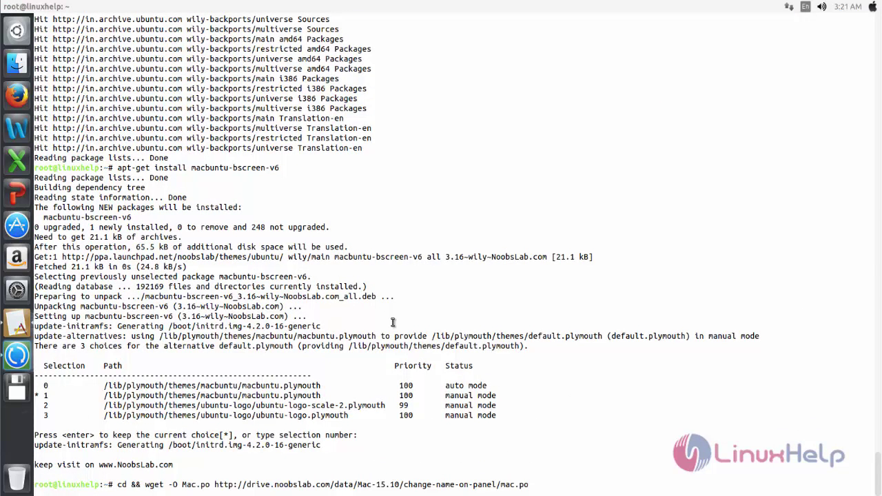
pyautogui.press('Return')
# Step: Compile Mac.po into Unity's unity.mo, then paste the launcher_bfb.png wget command
pyautogui.write('cd /usr/share/locale/en/LC_MESSAGES; sudo msgfmt -o unity.mo ~/Mac.po;rm ~/Mac.po;cd')
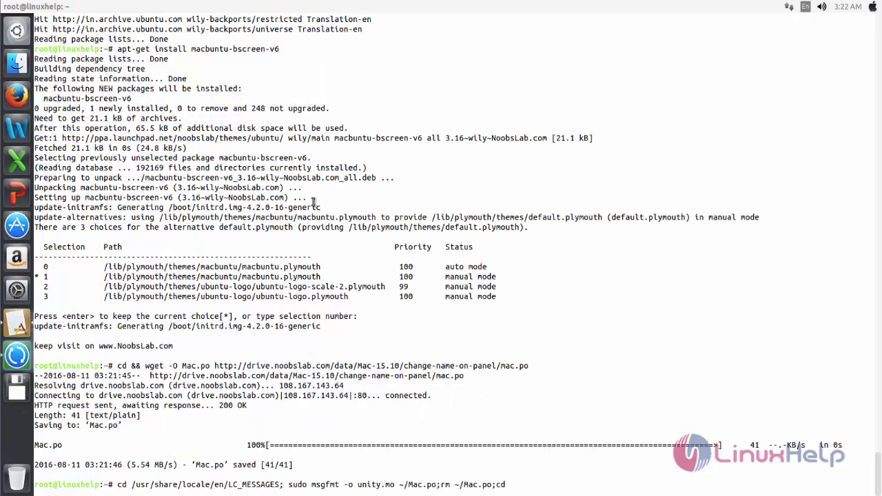
pyautogui.press('Return')
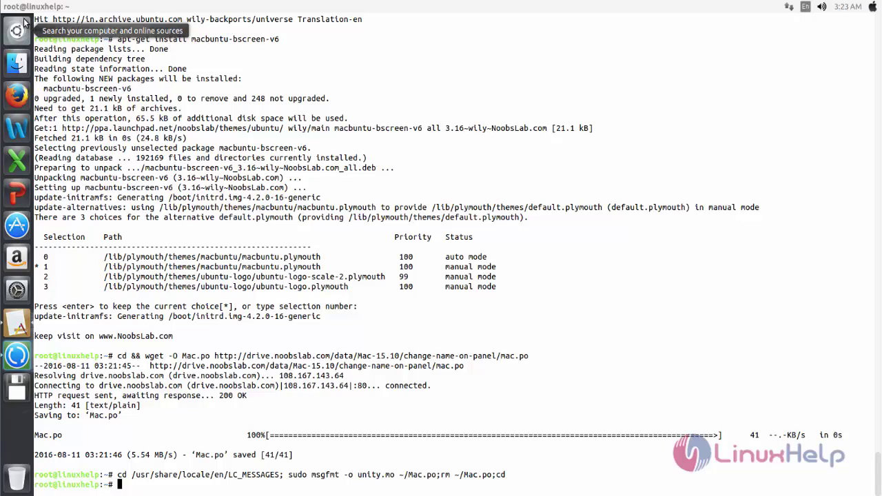
pyautogui.write('wget -O launcher_bfb.png http://drive.noobslab.com/data/Mac-15.10/launcher-logo/apple/launcher_bfb.png')
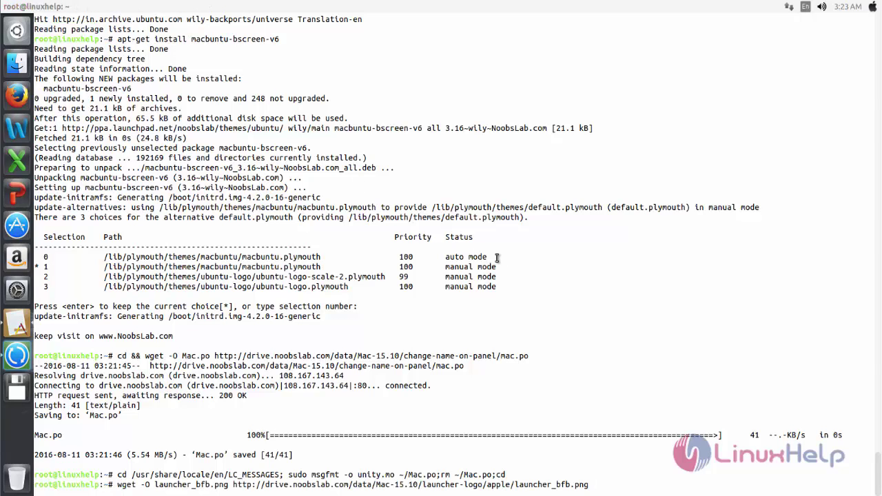
# Step: Download launcher_bfb.png, move it into /usr/share/unity/icons/, and reboot with init 6
pyautogui.press('Return')
pyautogui.write('mv launcher_bfb.png /usr/share/unity/icons/')
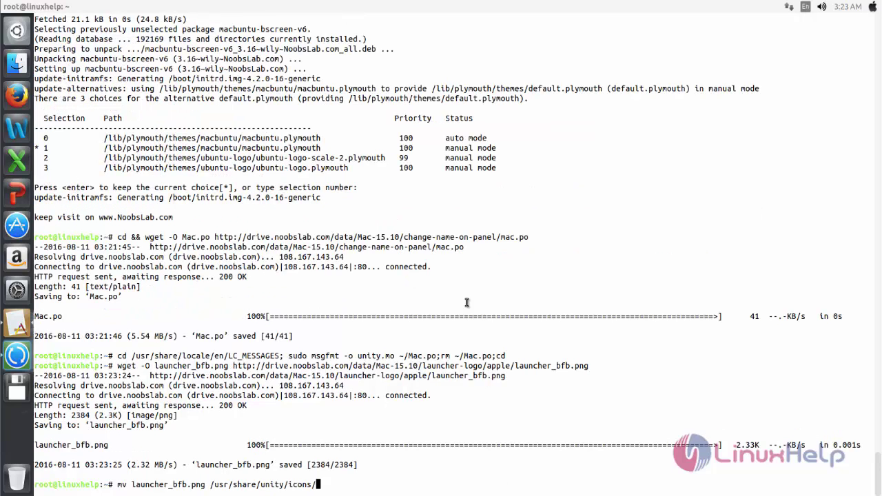
pyautogui.press('Return')
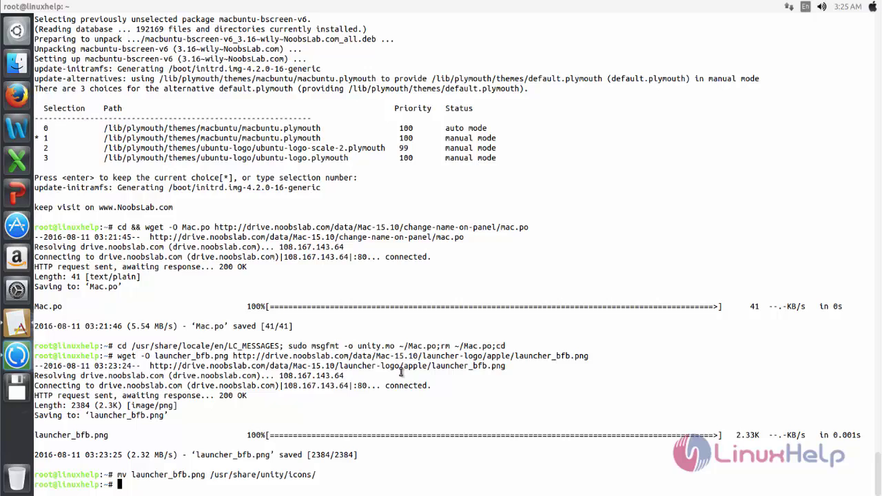
pyautogui.write('init 6')
pyautogui.press('Return')
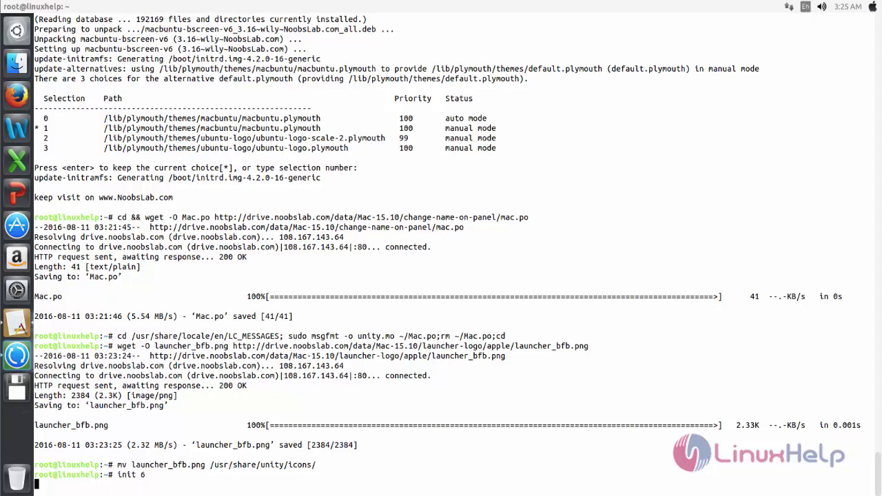